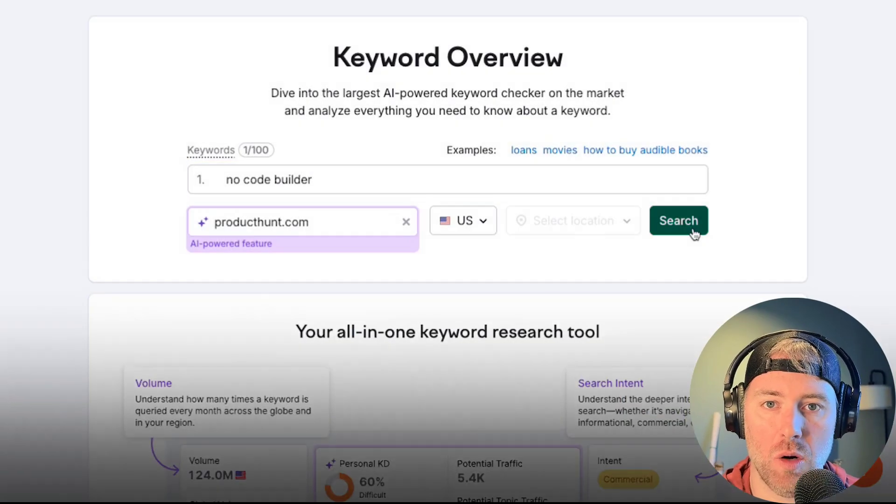
- Look up 'no code builder' for producthunt.com in Keyword Overview and scroll through the results
{"action": "left_click", "coordinate": [694, 232]}
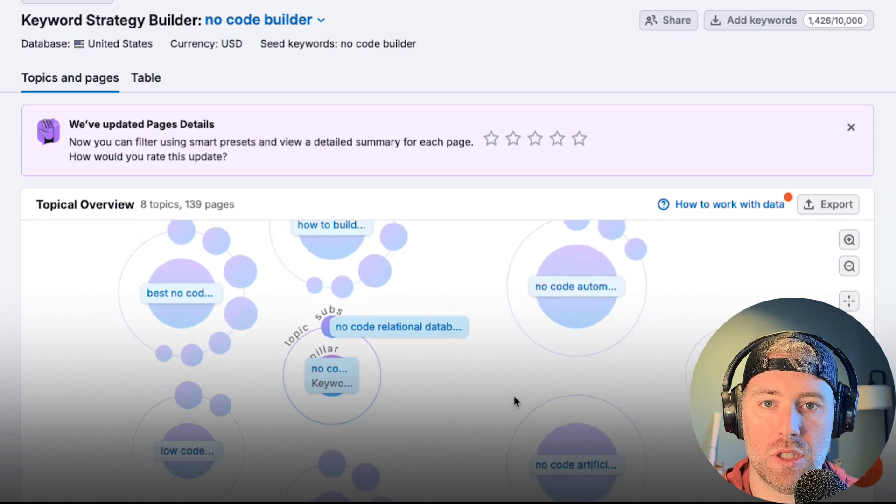
{"action": "scroll", "coordinate": [630, 69], "scroll_direction": "down", "scroll_amount": 2}
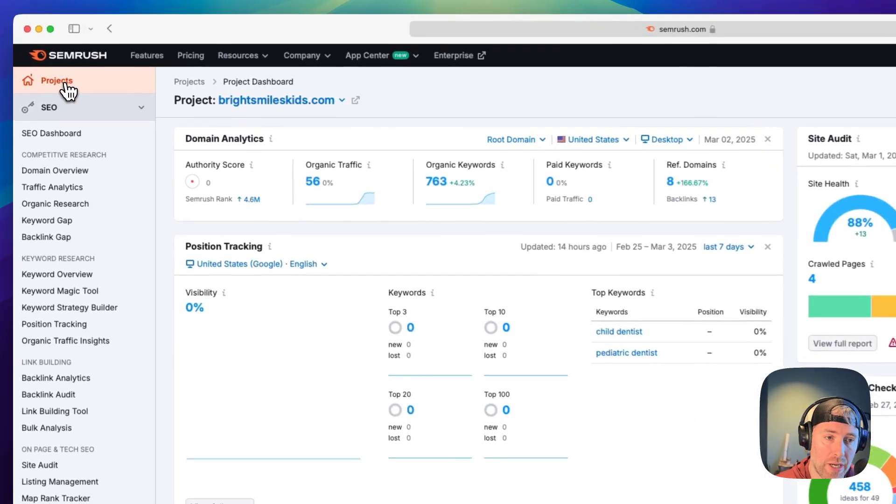
- Go to the Projects page showing makerthrive.com Copilot recommendations and the project list
{"action": "left_click", "coordinate": [37, 85]}
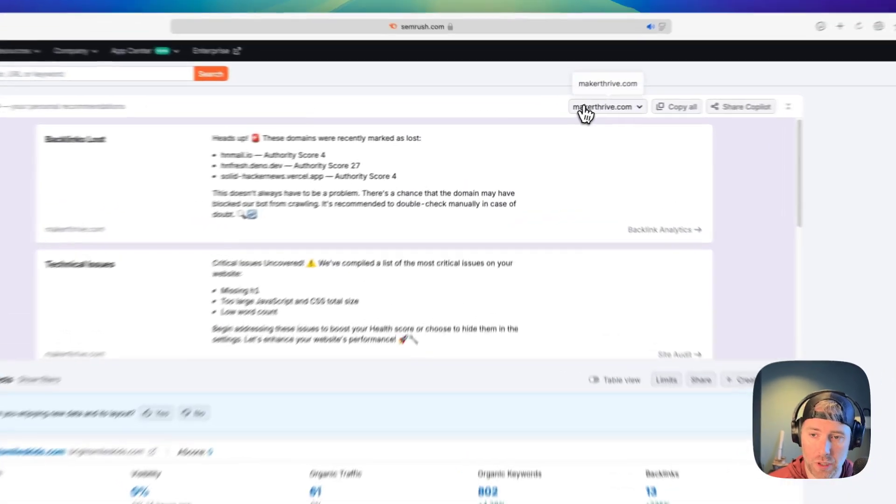
{"action": "left_click", "coordinate": [580, 109]}
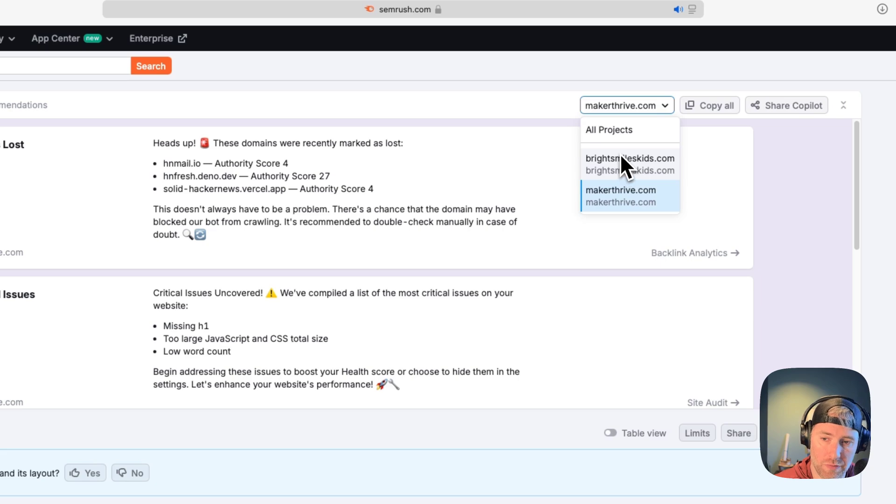
{"action": "left_click", "coordinate": [620, 201]}
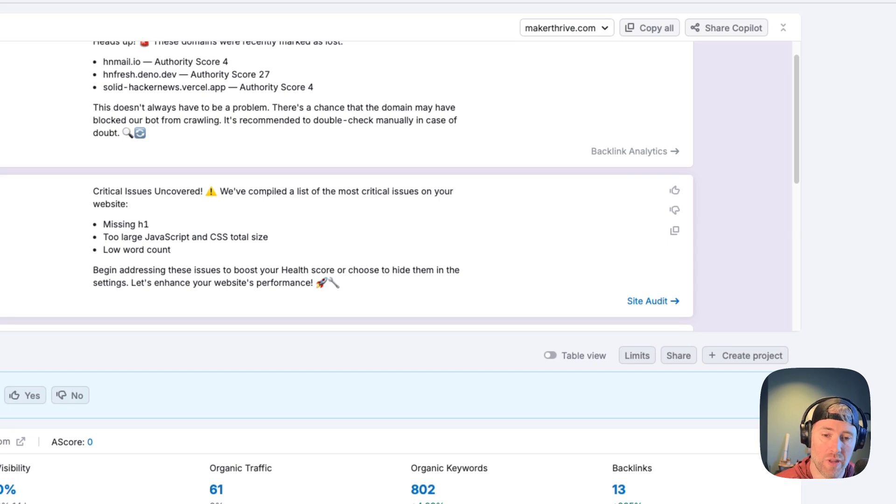
{"action": "scroll", "coordinate": [460, 220], "scroll_direction": "down", "scroll_amount": 5}
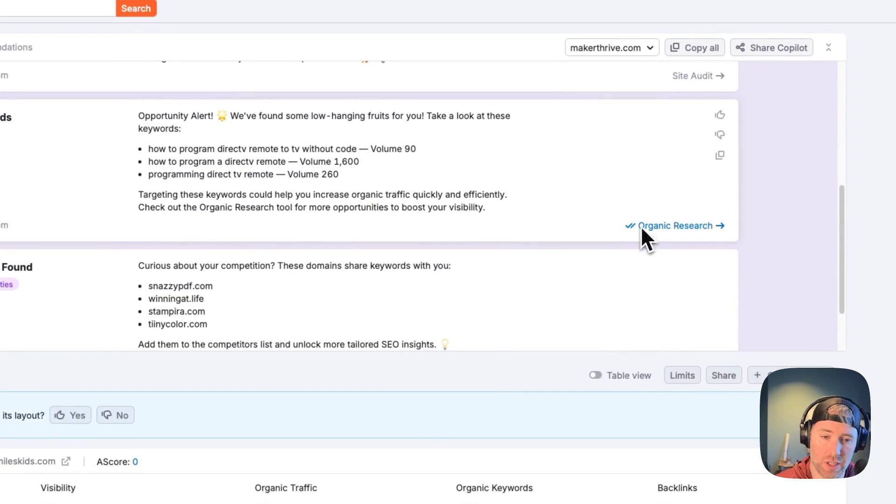
{"action": "scroll", "coordinate": [429, 221], "scroll_direction": "down", "scroll_amount": 2}
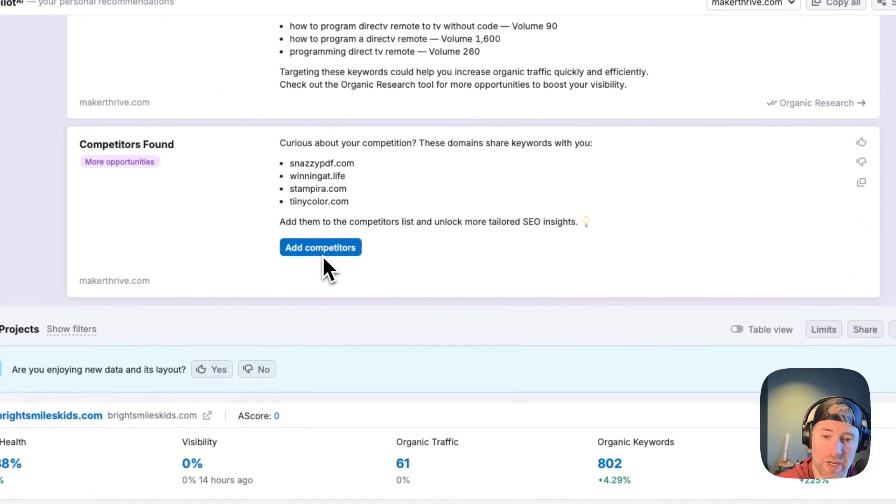
{"action": "scroll", "coordinate": [323, 256], "scroll_direction": "up", "scroll_amount": 5}
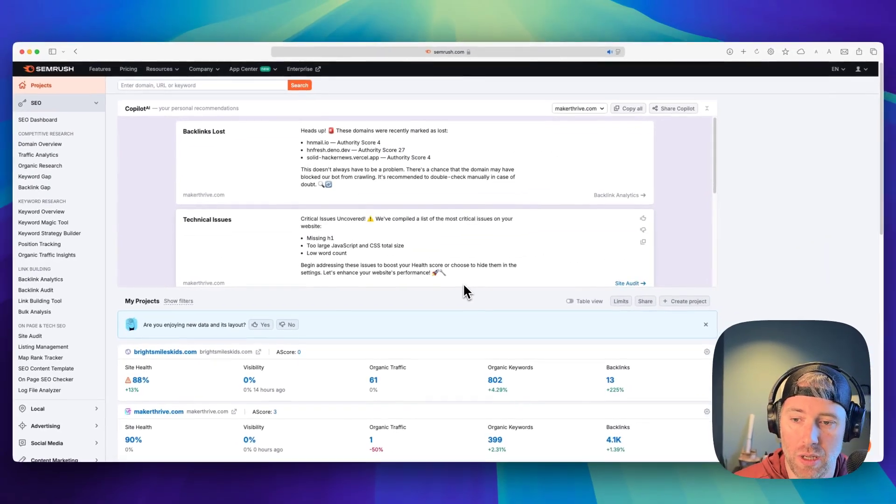
{"action": "scroll", "coordinate": [467, 270], "scroll_direction": "down", "scroll_amount": 2}
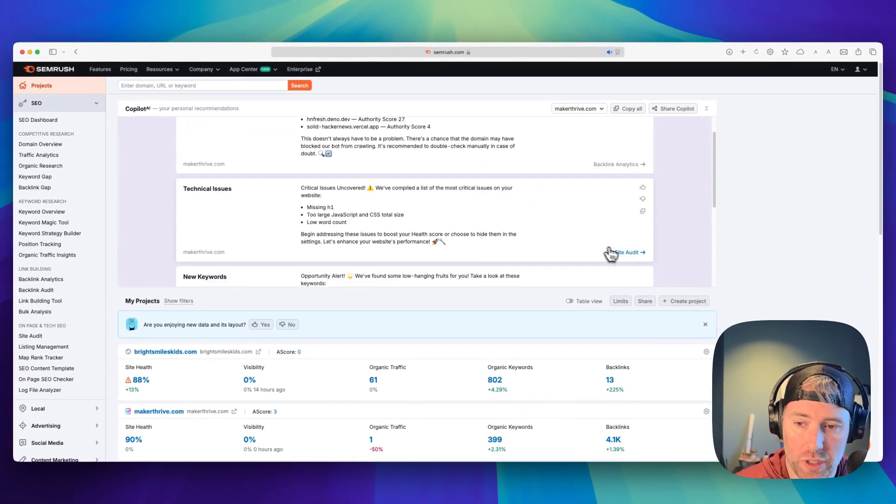
- Open makerthrive.com's Site Audit issues report and review its 0 errors, 5 warnings, 3 notices
{"action": "left_click", "coordinate": [625, 253]}
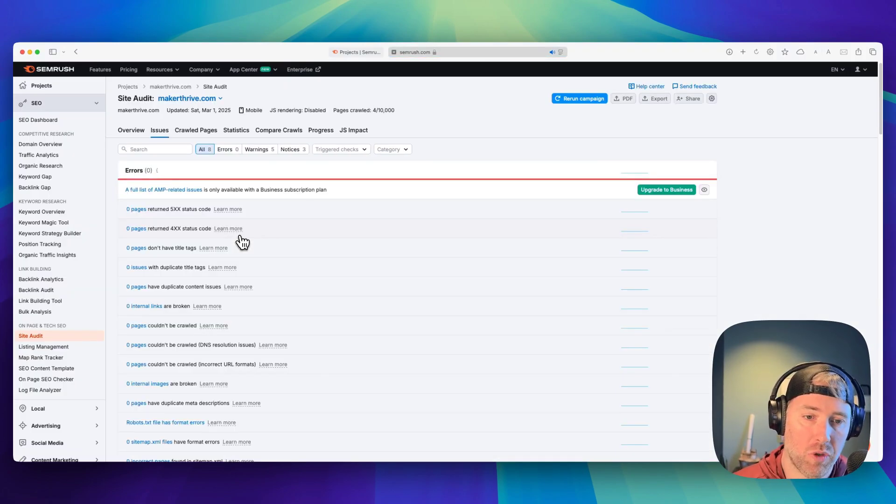
{"action": "scroll", "coordinate": [243, 238], "scroll_direction": "down", "scroll_amount": 10}
{"action": "scroll", "coordinate": [224, 222], "scroll_direction": "down", "scroll_amount": 5}
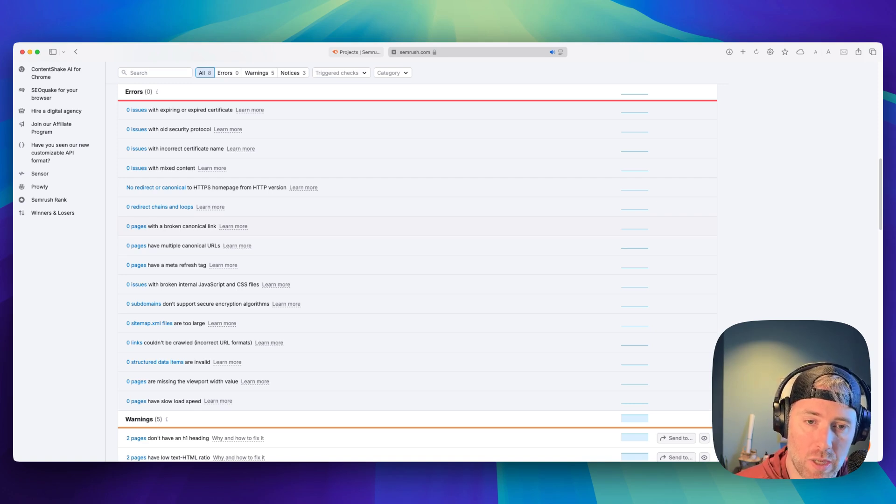
- Back on Projects, switch Copilot recommendations to brightsmileskids.com and browse them
{"action": "left_click", "coordinate": [355, 51]}
{"action": "scroll", "coordinate": [385, 180], "scroll_direction": "up", "scroll_amount": 2}
{"action": "left_click", "coordinate": [579, 108]}
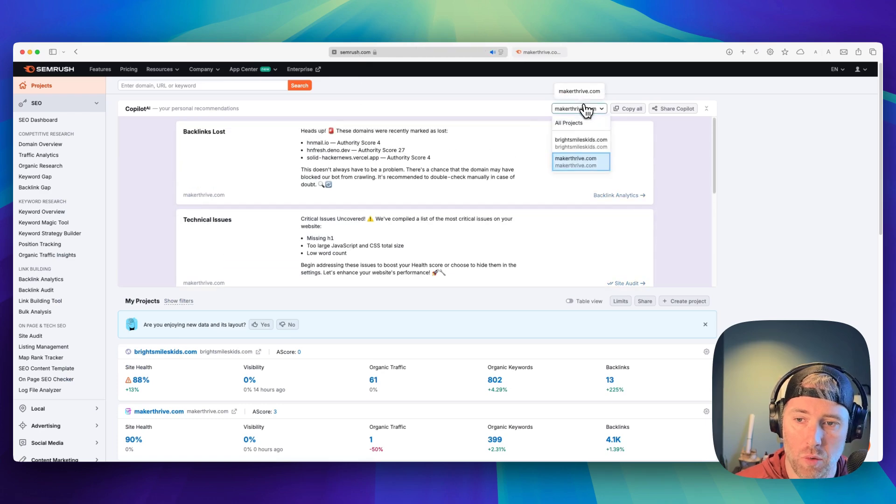
{"action": "left_click", "coordinate": [585, 141]}
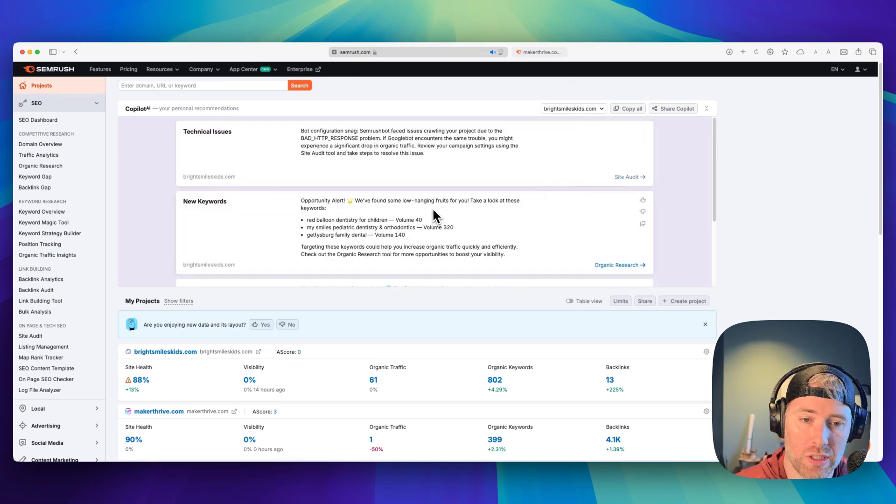
{"action": "scroll", "coordinate": [420, 204], "scroll_direction": "down", "scroll_amount": 3}
{"action": "scroll", "coordinate": [415, 202], "scroll_direction": "down", "scroll_amount": 3}
{"action": "scroll", "coordinate": [414, 201], "scroll_direction": "up", "scroll_amount": 5}
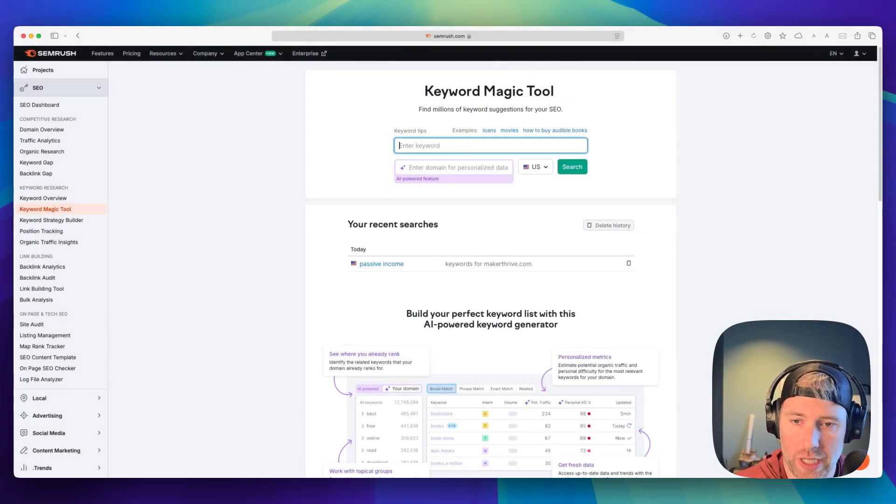
- Search 'passive income' in Keyword Magic Tool and review the 18,428 US broad-match keywords
{"action": "type", "text": "passive "}
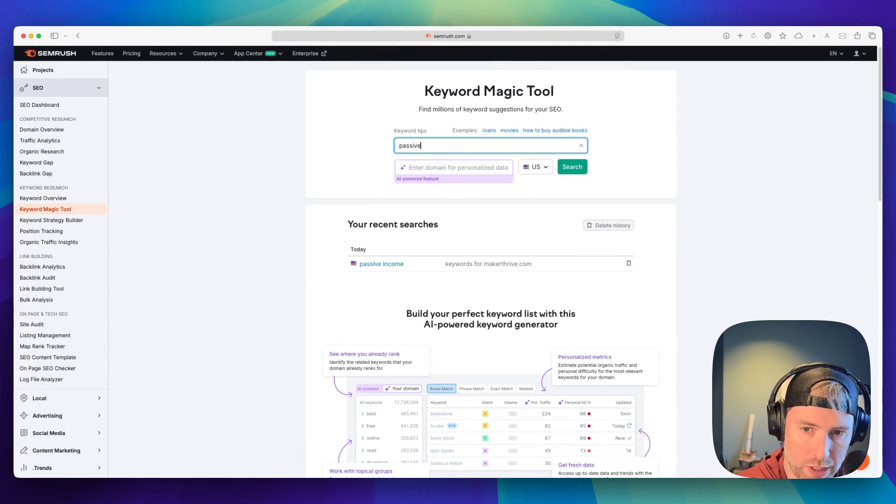
{"action": "type", "text": "income"}
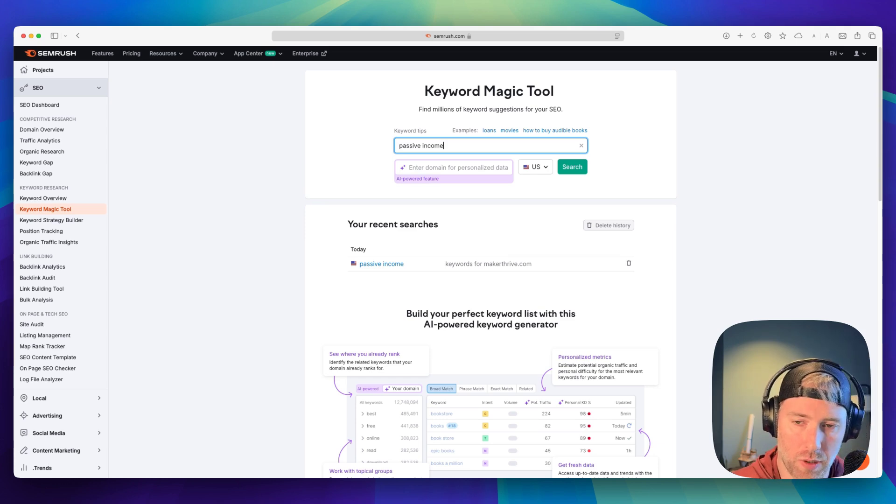
{"action": "left_click", "coordinate": [573, 170]}
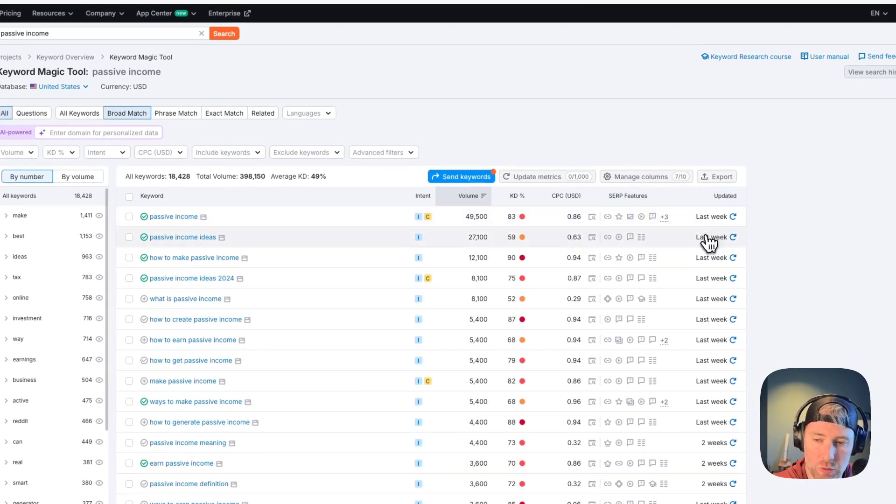
{"action": "scroll", "coordinate": [406, 280], "scroll_direction": "down", "scroll_amount": 13}
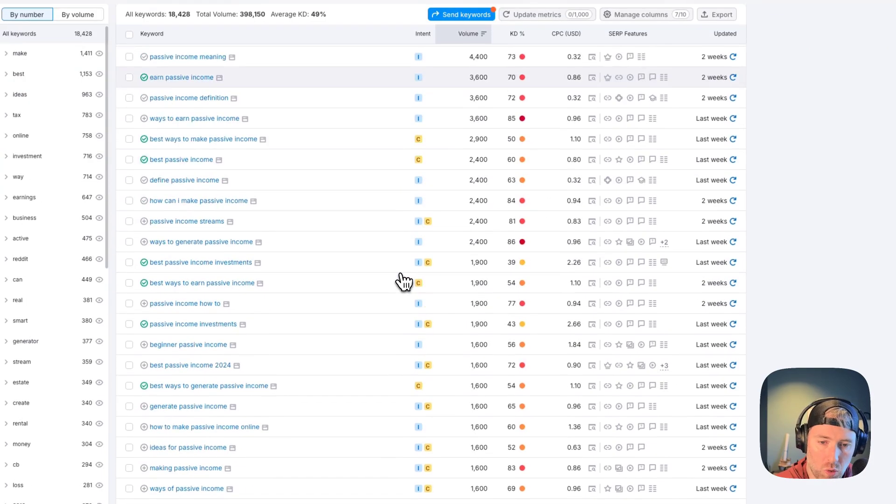
{"action": "scroll", "coordinate": [404, 280], "scroll_direction": "up", "scroll_amount": 7}
{"action": "scroll", "coordinate": [402, 281], "scroll_direction": "up", "scroll_amount": 5}
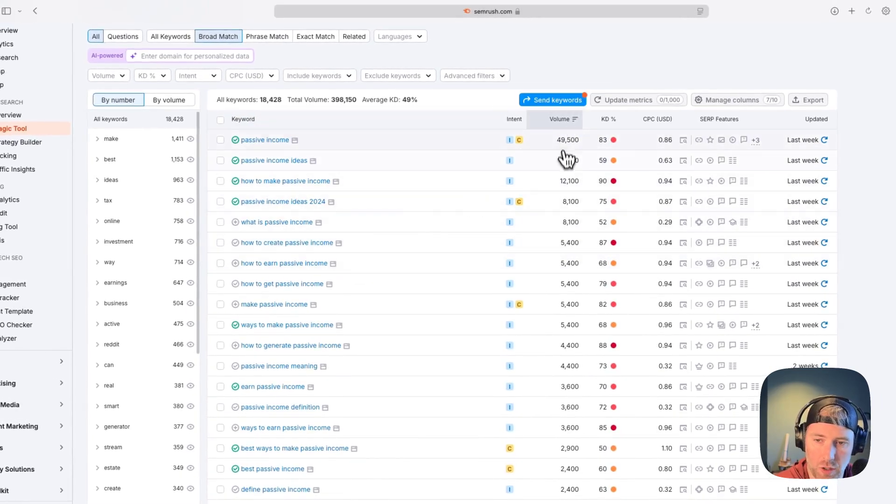
{"action": "scroll", "coordinate": [406, 242], "scroll_direction": "up", "scroll_amount": 2}
{"action": "scroll", "coordinate": [406, 241], "scroll_direction": "up", "scroll_amount": 1}
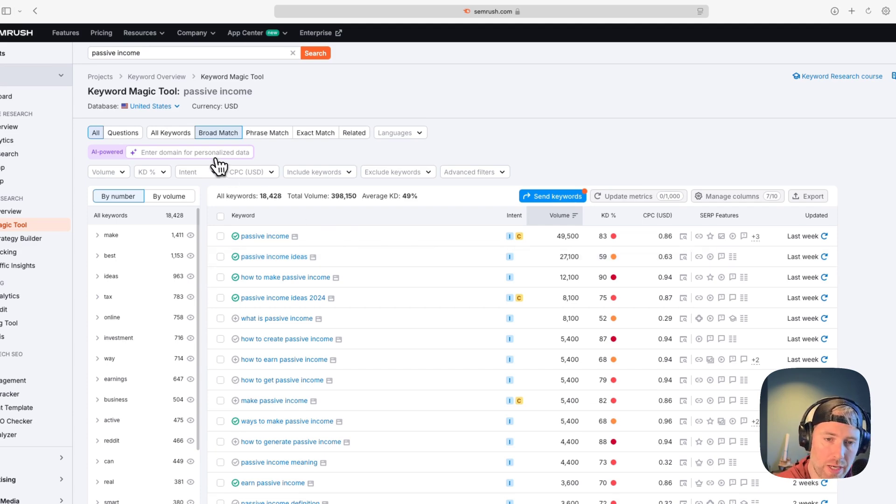
{"action": "left_click", "coordinate": [165, 150]}
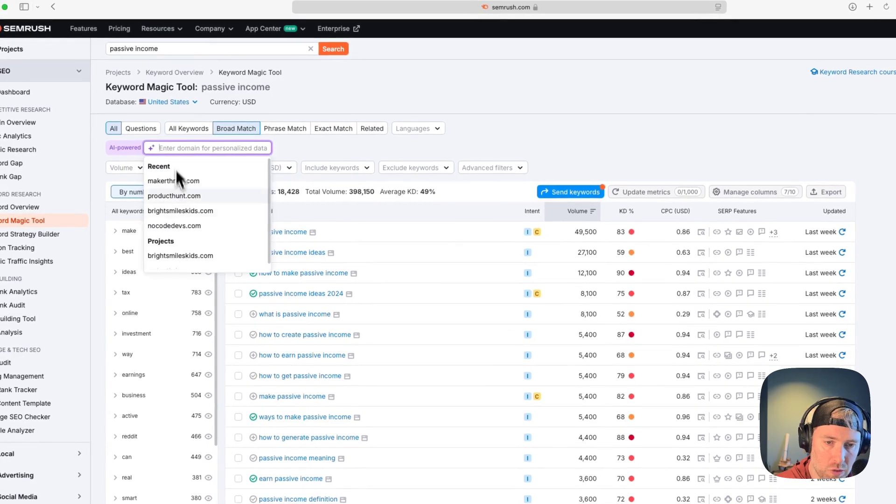
{"action": "scroll", "coordinate": [182, 181], "scroll_direction": "down", "scroll_amount": 3}
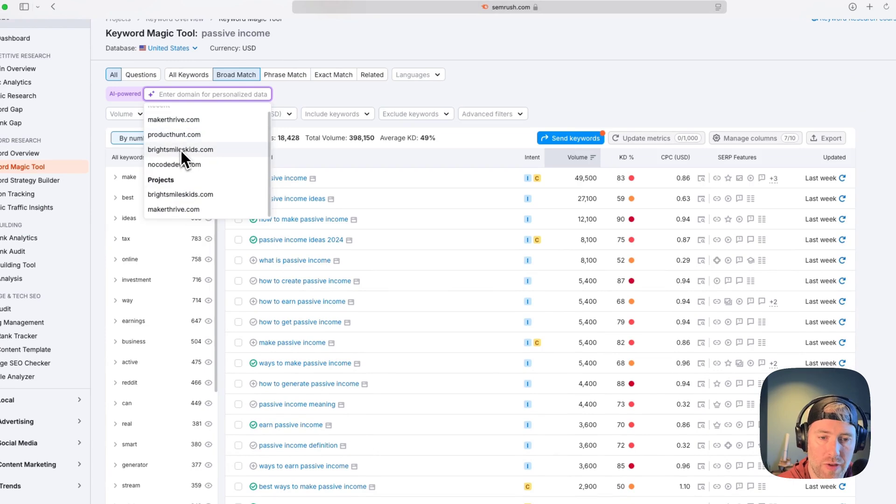
- Personalize the passive income results for makerthrive.com and read the Pot. Traffic and PKD % explanations
{"action": "left_click", "coordinate": [187, 210]}
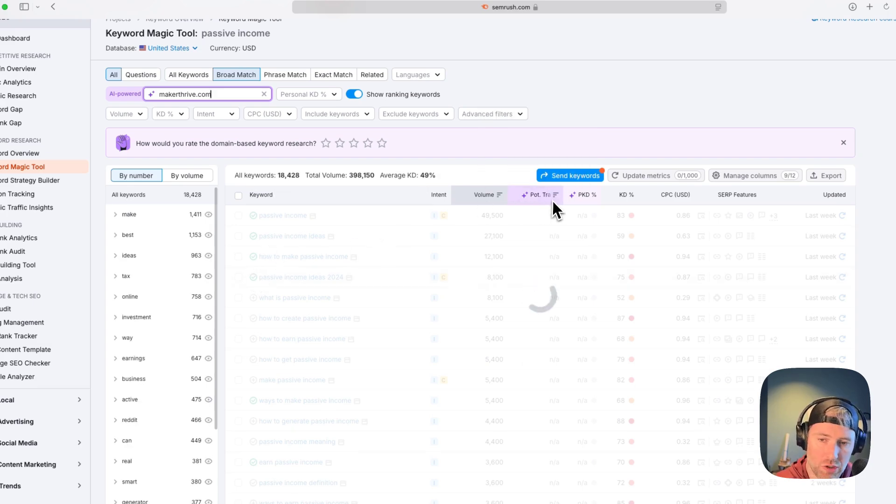
{"action": "mouse_move", "coordinate": [544, 199]}
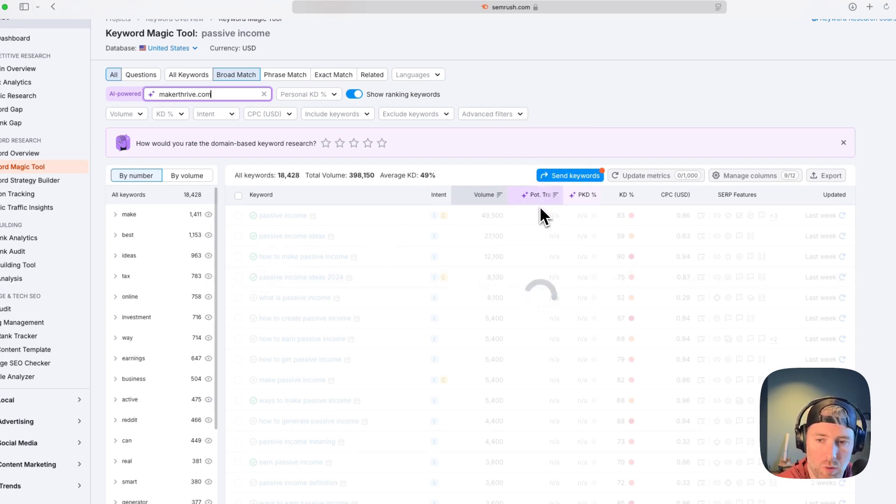
{"action": "mouse_move", "coordinate": [509, 198]}
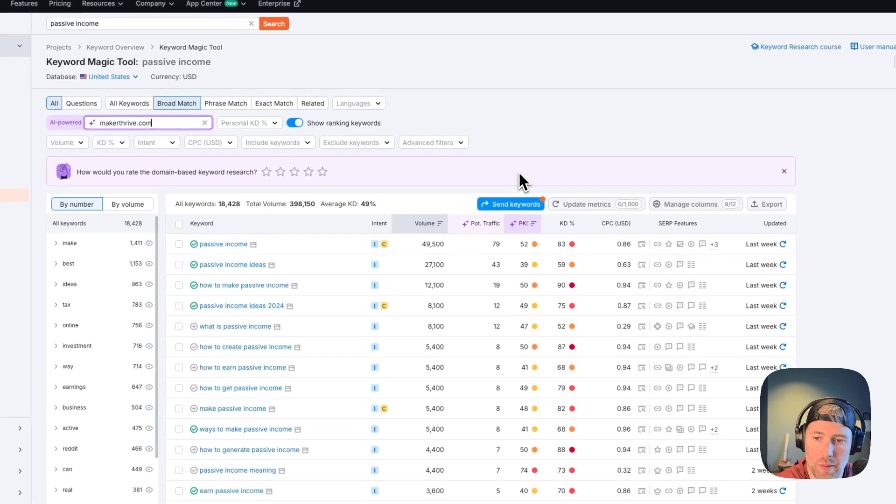
{"action": "mouse_move", "coordinate": [520, 226]}
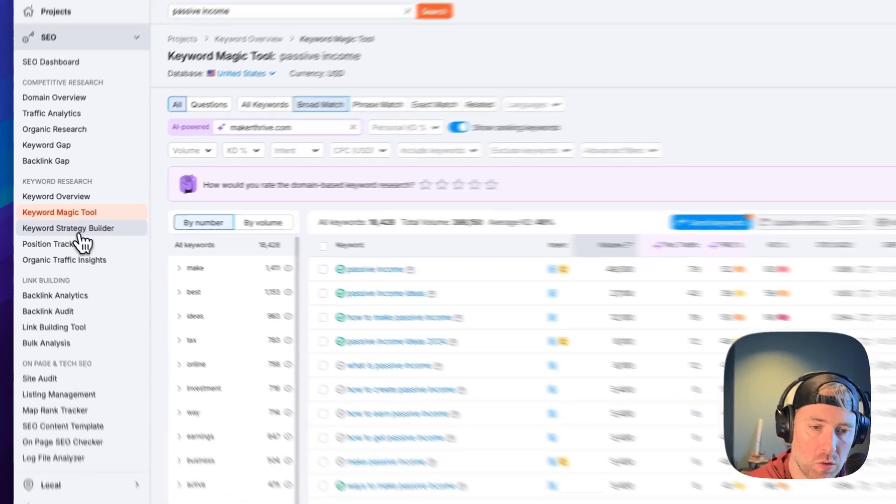
- Open the Keyword Strategy Builder with its three saved keyword lists
{"action": "left_click", "coordinate": [78, 234]}
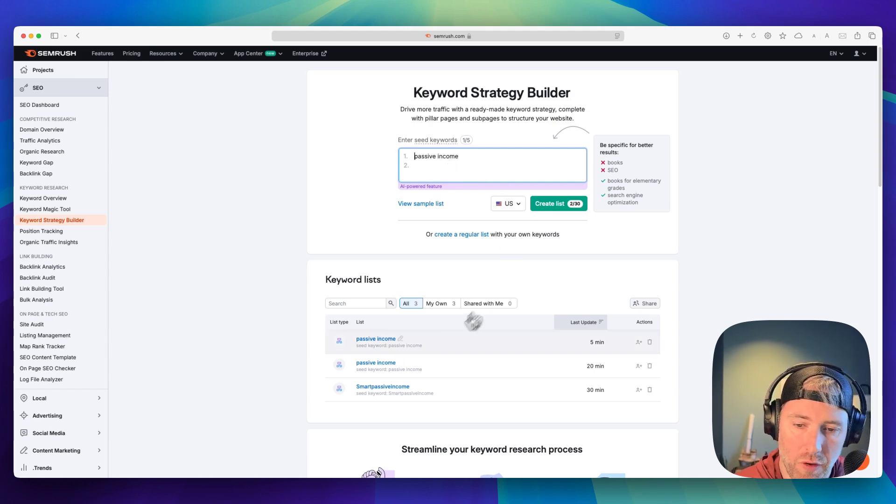
- Open the second 'passive income' strategy and focus its Topical Overview on 'how to make money work for you'
{"action": "left_click", "coordinate": [385, 368]}
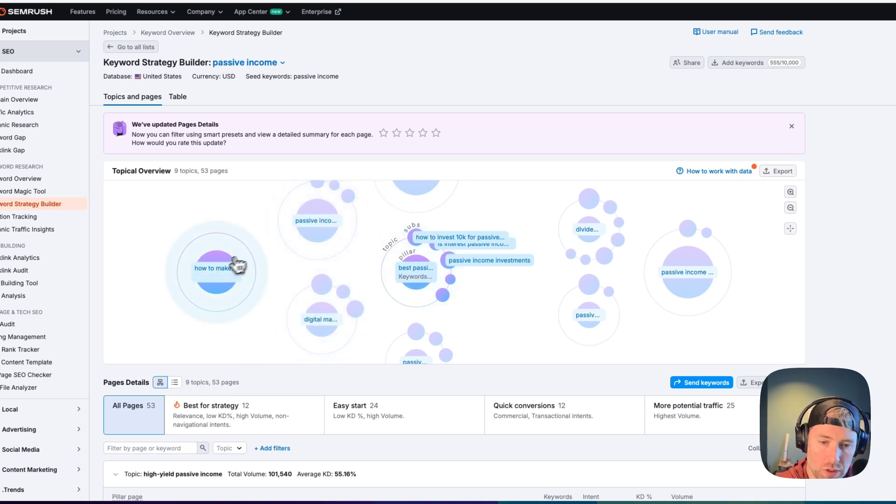
{"action": "left_click", "coordinate": [223, 273]}
{"action": "mouse_move", "coordinate": [418, 294]}
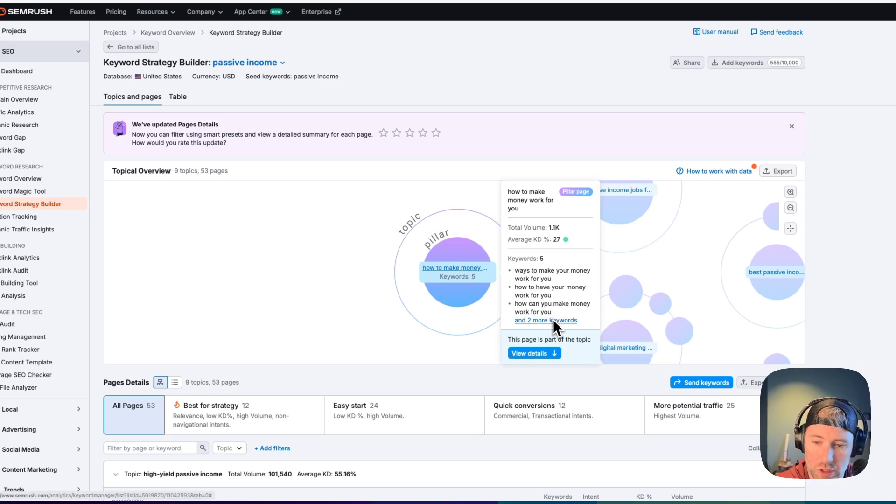
{"action": "scroll", "coordinate": [364, 275], "scroll_direction": "down", "scroll_amount": 4}
{"action": "scroll", "coordinate": [377, 418], "scroll_direction": "down", "scroll_amount": 5}
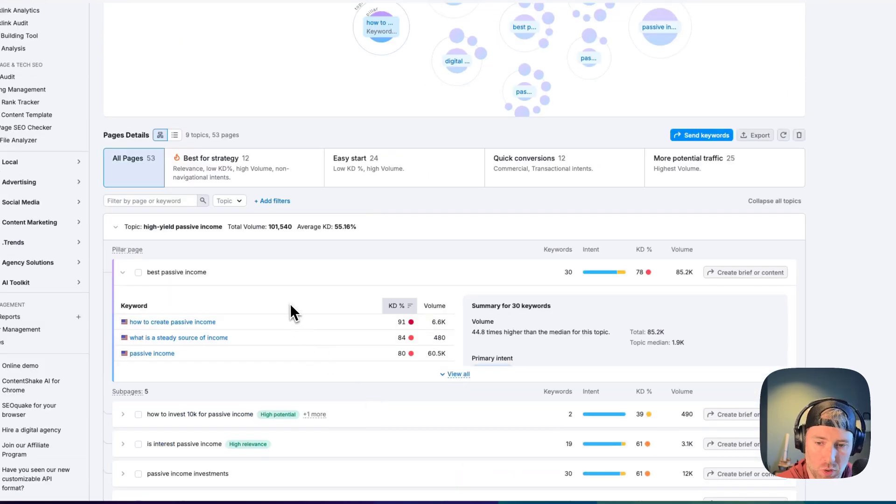
{"action": "scroll", "coordinate": [266, 285], "scroll_direction": "down", "scroll_amount": 2}
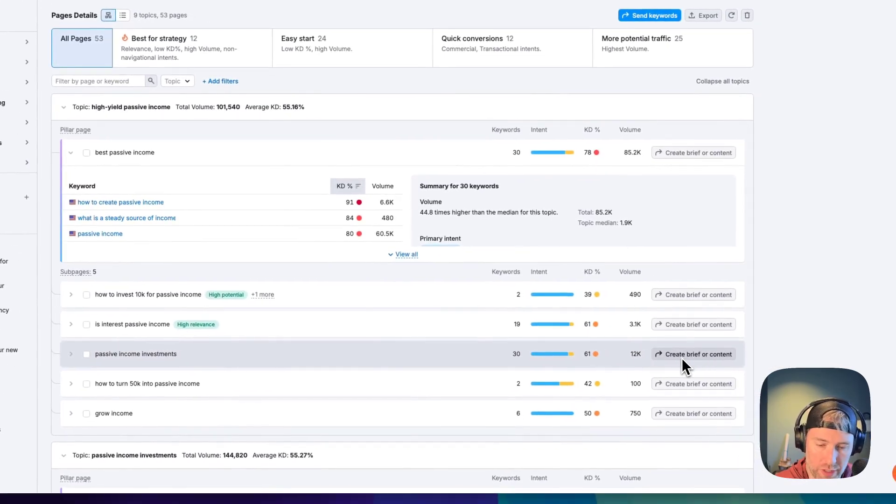
{"action": "scroll", "coordinate": [286, 327], "scroll_direction": "down", "scroll_amount": 2}
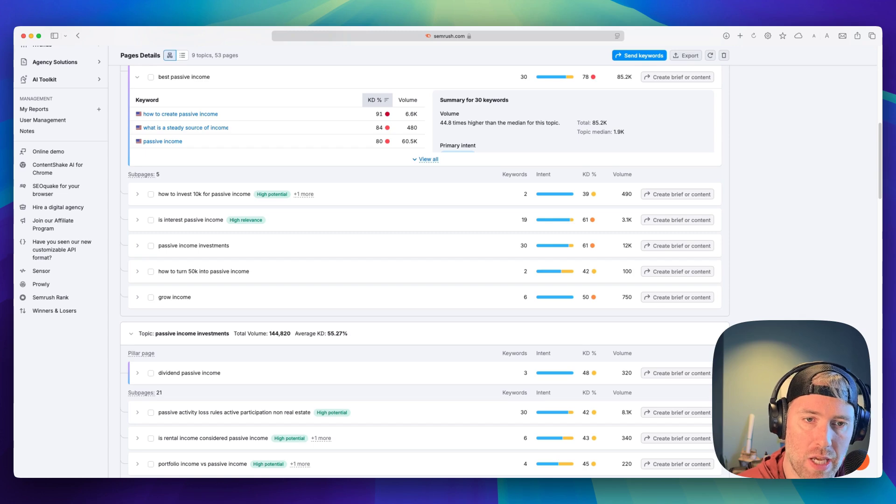
{"action": "scroll", "coordinate": [309, 318], "scroll_direction": "up", "scroll_amount": 15}
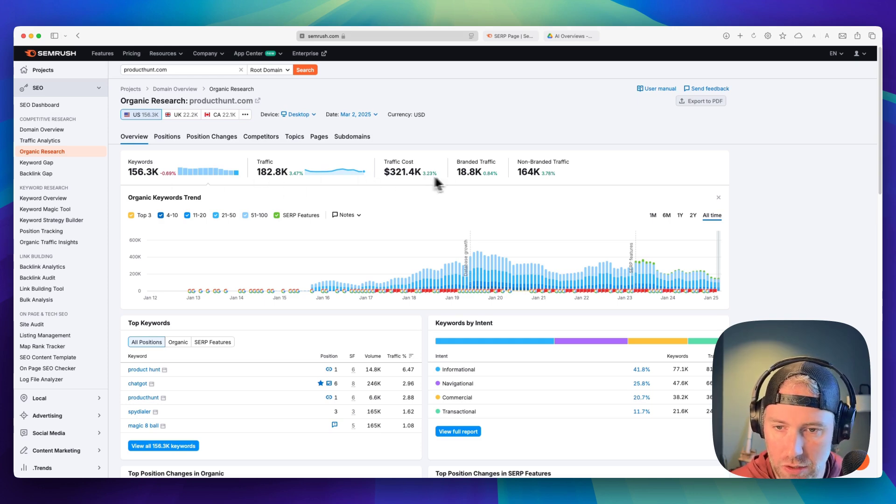
- Filter producthunt.com's organic positions to the 19 keywords linking to it in AI Overview
{"action": "scroll", "coordinate": [441, 183], "scroll_direction": "down", "scroll_amount": 3}
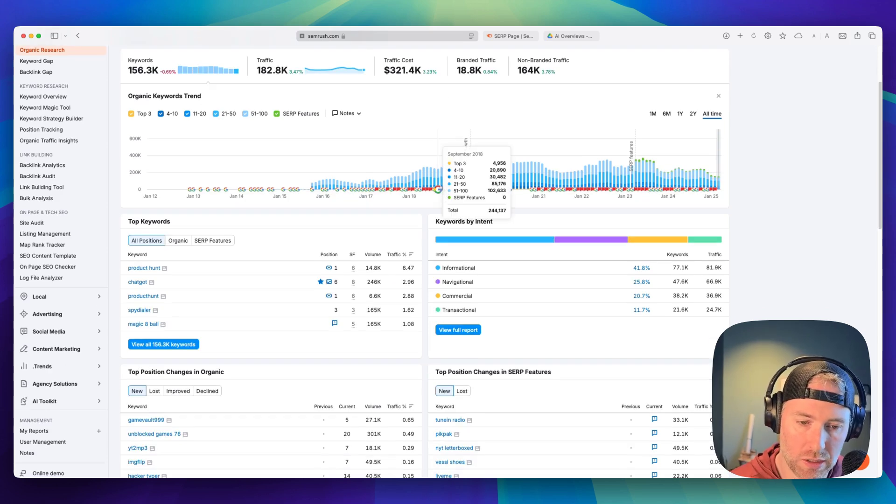
{"action": "scroll", "coordinate": [346, 161], "scroll_direction": "down", "scroll_amount": 3}
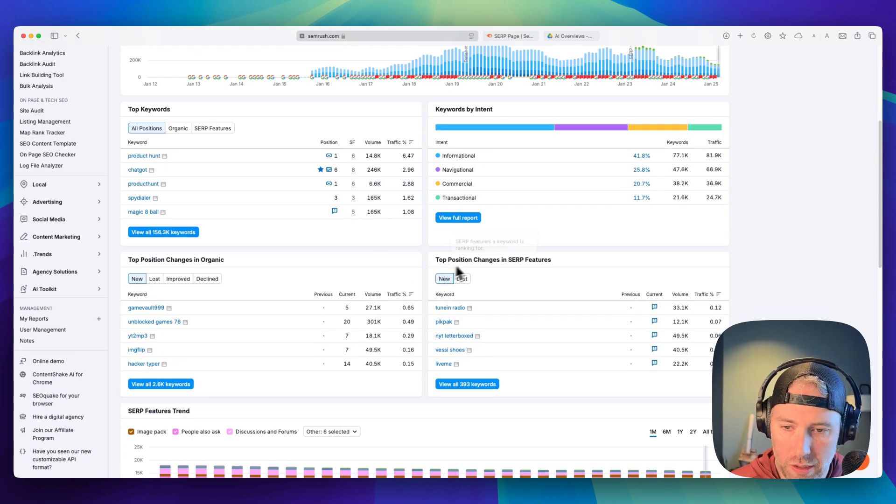
{"action": "scroll", "coordinate": [374, 233], "scroll_direction": "down", "scroll_amount": 4}
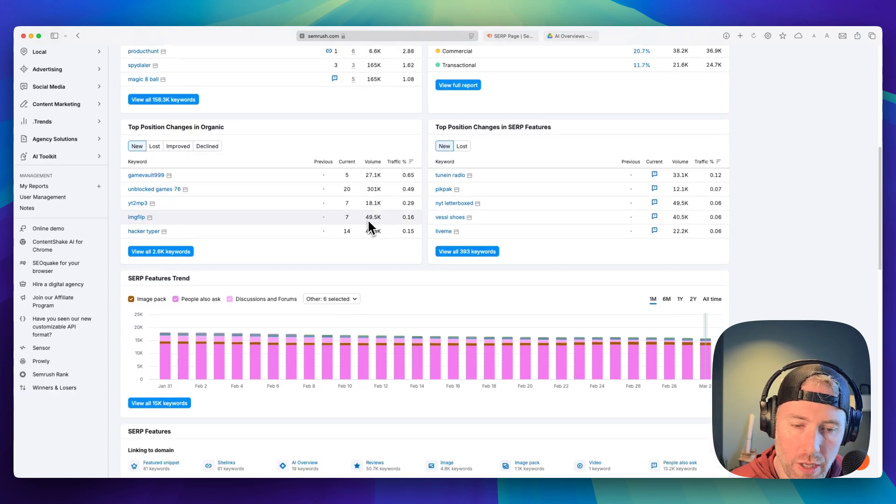
{"action": "scroll", "coordinate": [349, 229], "scroll_direction": "down", "scroll_amount": 6}
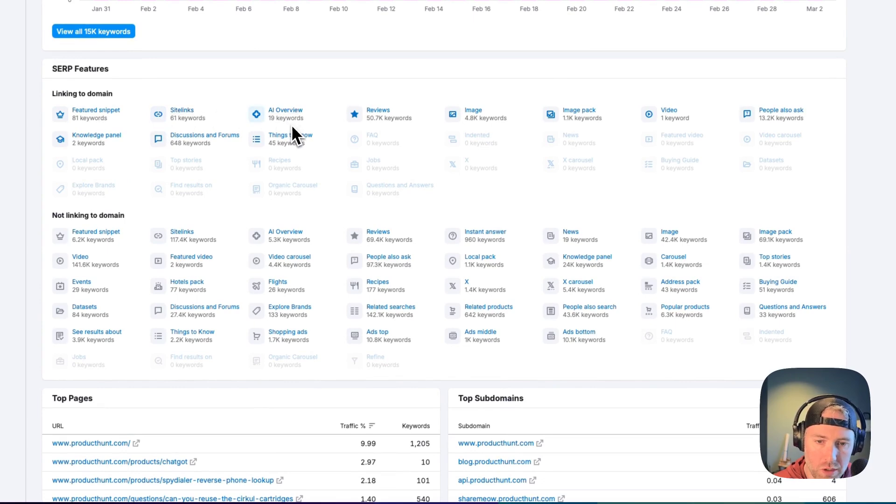
{"action": "mouse_move", "coordinate": [288, 122]}
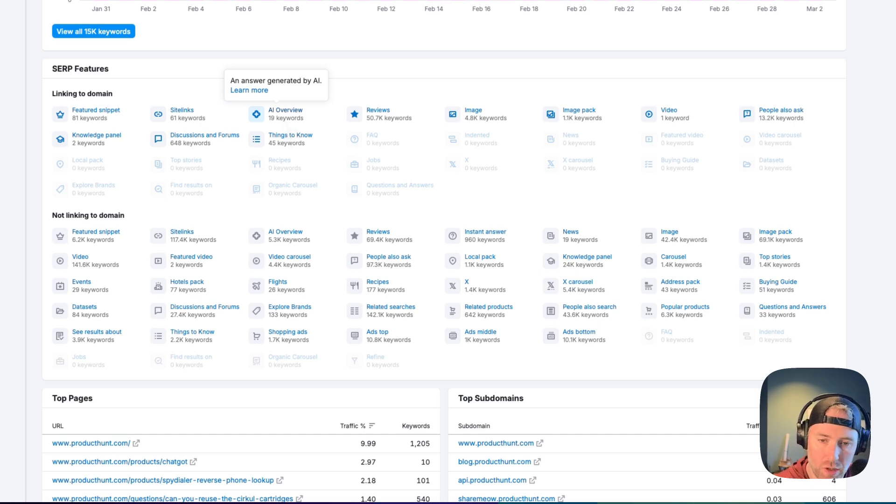
{"action": "left_click", "coordinate": [299, 114]}
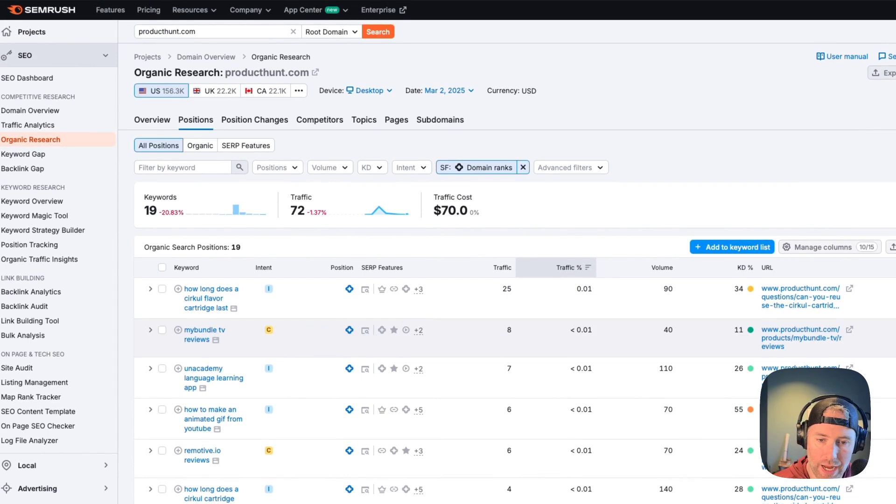
- Open the cached Google SERP for 'how long does a cirkul flavor cartridge last'
{"action": "scroll", "coordinate": [280, 327], "scroll_direction": "down", "scroll_amount": 2}
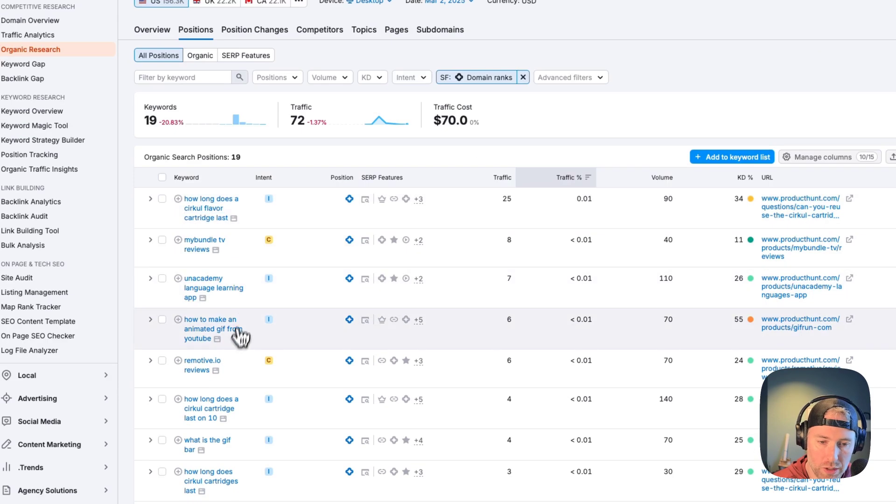
{"action": "left_click", "coordinate": [367, 202]}
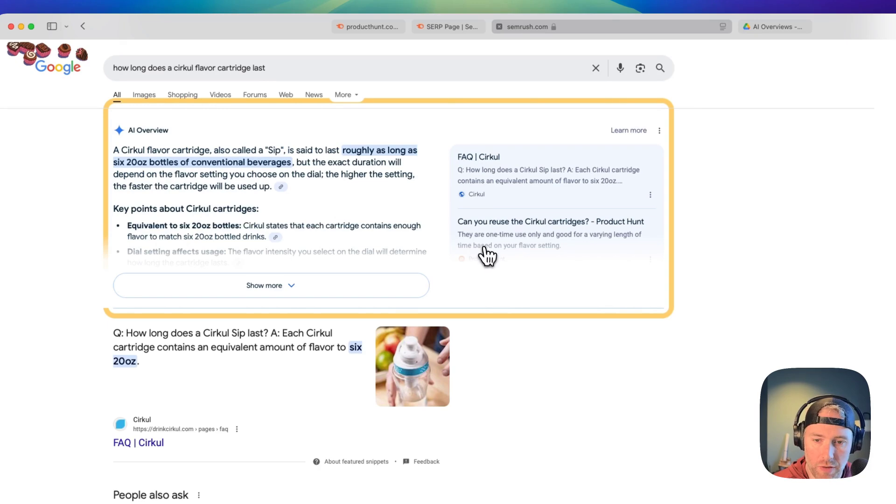
- Scroll through the AI Overview citing Product Hunt, then switch to the 'mybundle tv reviews' results tab
{"action": "scroll", "coordinate": [492, 262], "scroll_direction": "down", "scroll_amount": 1}
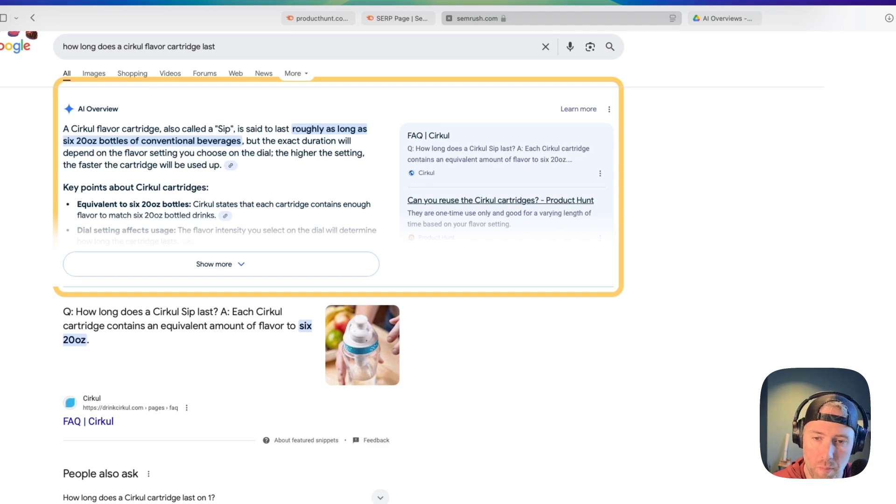
{"action": "left_click", "coordinate": [400, 19]}
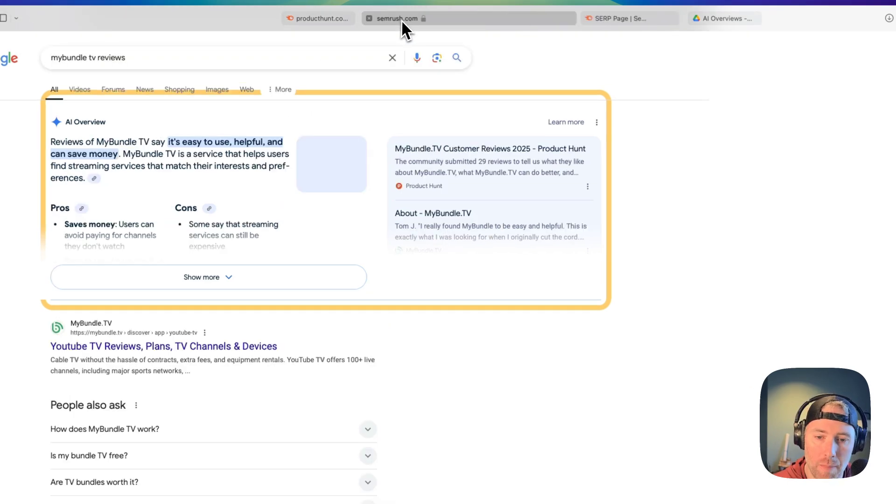
- Return to Semrush and scan producthunt.com's 19 AI Overview keywords, including 'mybundle tv reviews'
{"action": "left_click", "coordinate": [364, 22]}
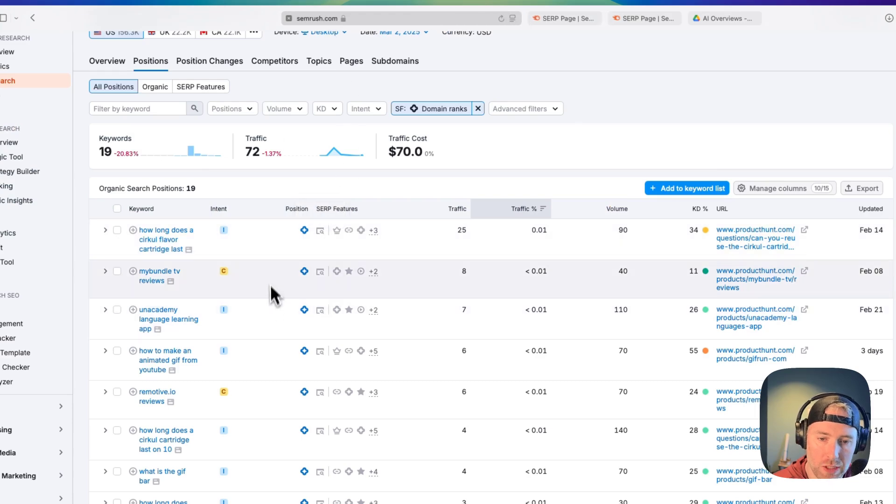
{"action": "scroll", "coordinate": [273, 275], "scroll_direction": "down", "scroll_amount": 2}
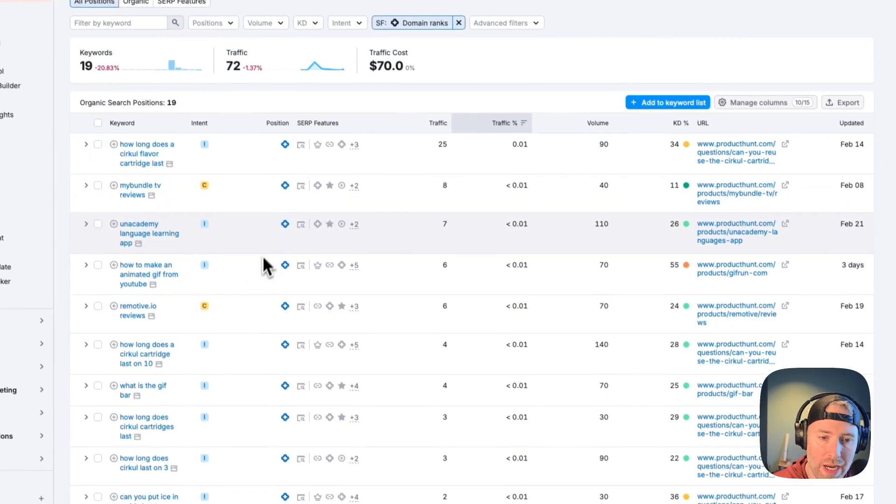
{"action": "scroll", "coordinate": [248, 243], "scroll_direction": "up", "scroll_amount": 3}
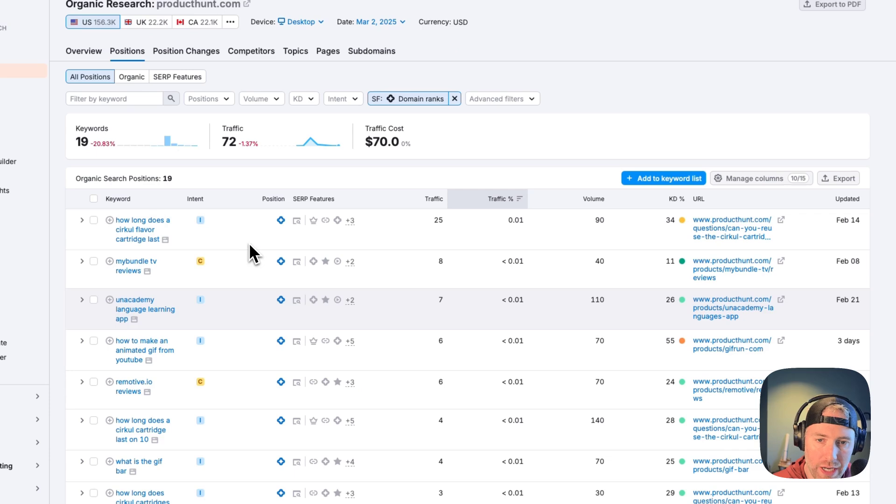